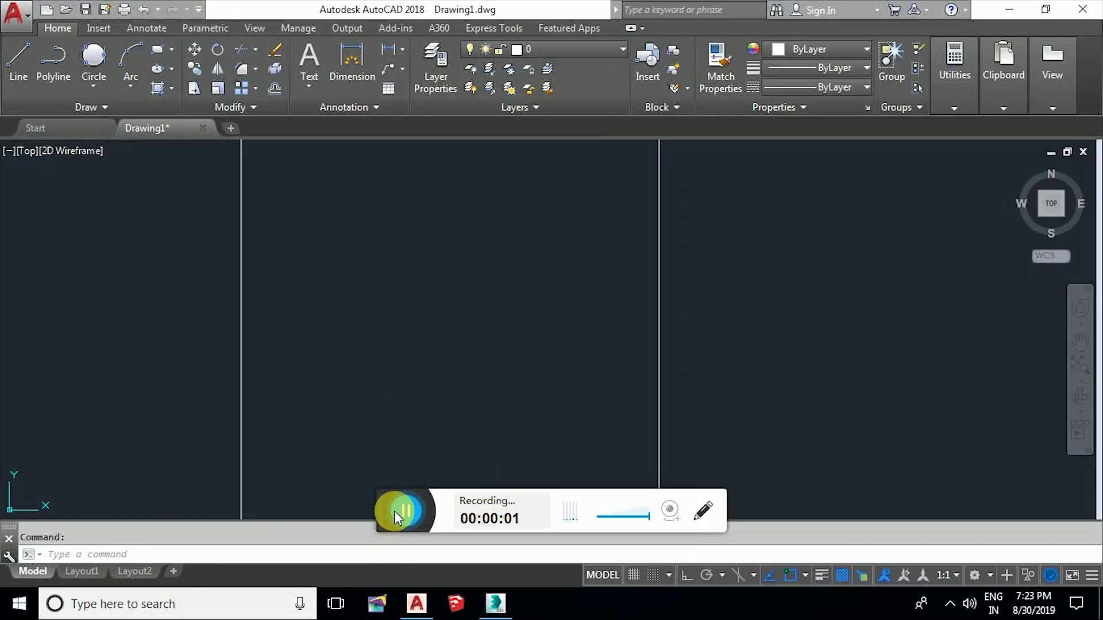
# Step: Draw the first horizontal line under the middle triangle with LINE
pyautogui.moveTo(390, 516); pyautogui.dragTo(368, 539)
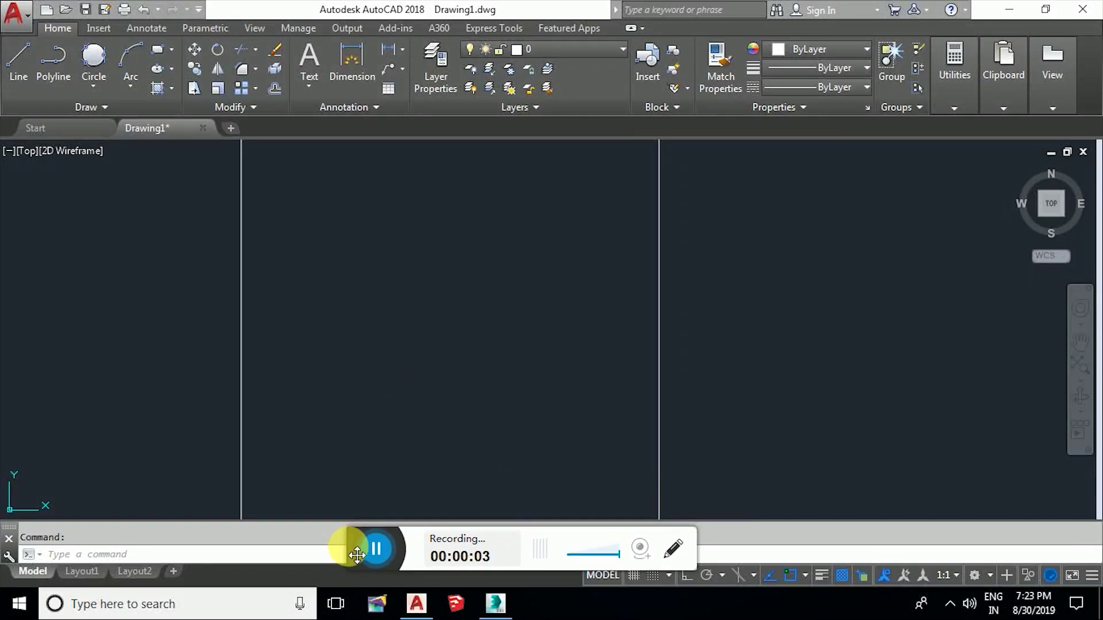
pyautogui.write('1')
pyautogui.press('Return')
pyautogui.click(372, 403)
pyautogui.click(505, 403)
pyautogui.press('Return')
pyautogui.press('Return')
# Step: Add a second, longer parallel horizontal line above the first one
pyautogui.click(366, 295)
pyautogui.click(542, 295)
pyautogui.press('Return')
pyautogui.press('Return')
pyautogui.click(373, 273)
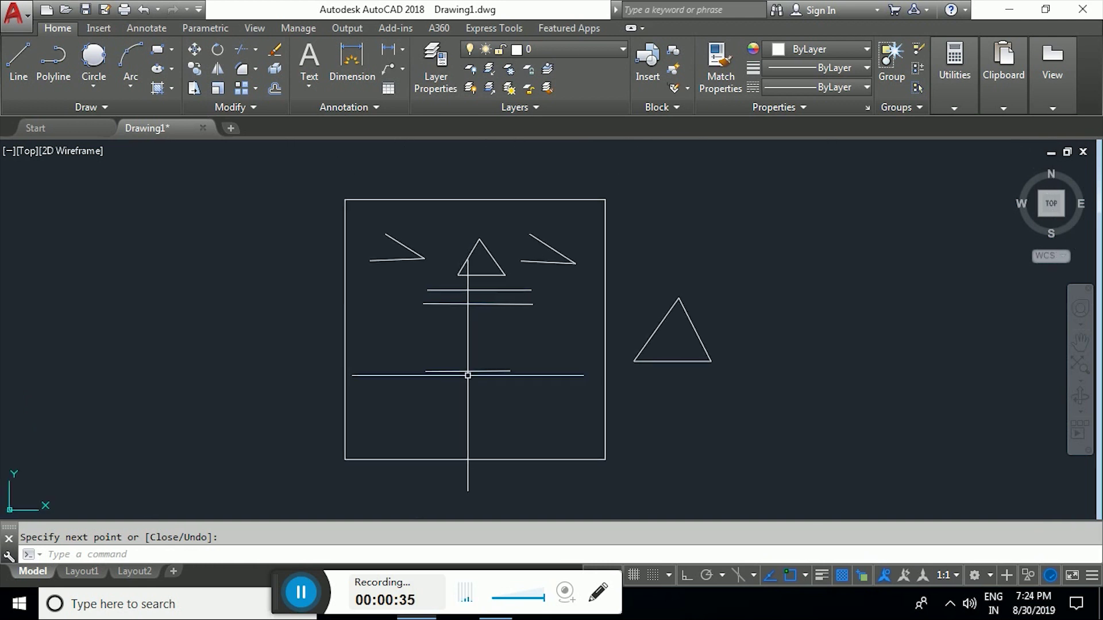
pyautogui.write('c')
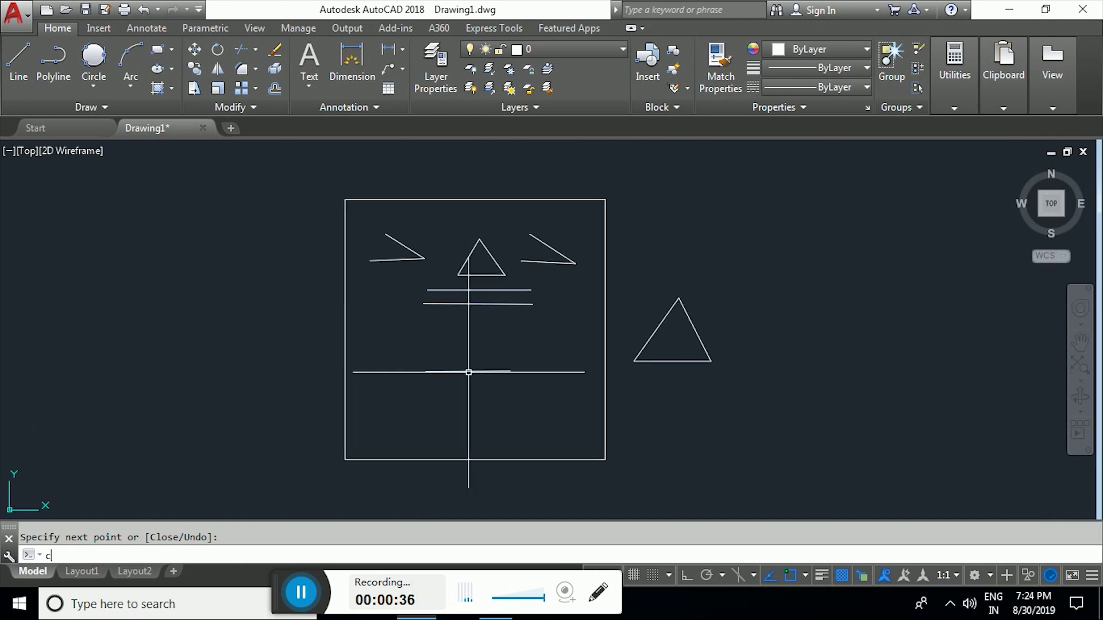
pyautogui.press('Return')
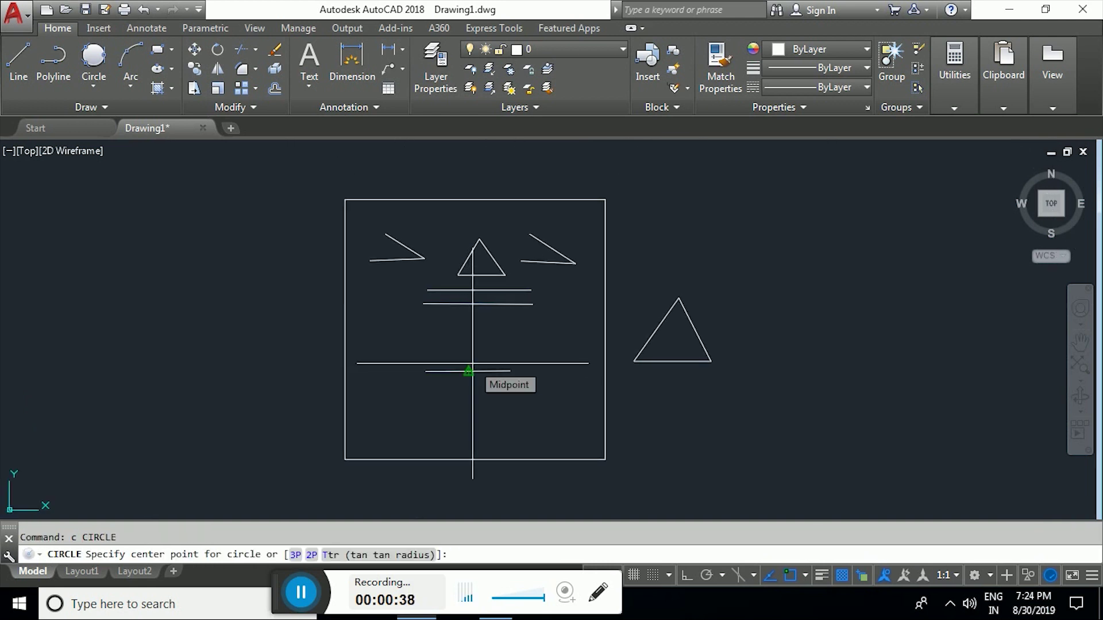
# Step: Centre radius-25 circles on the endpoints of the lower horizontal line
pyautogui.click(510, 371)
pyautogui.write('25')
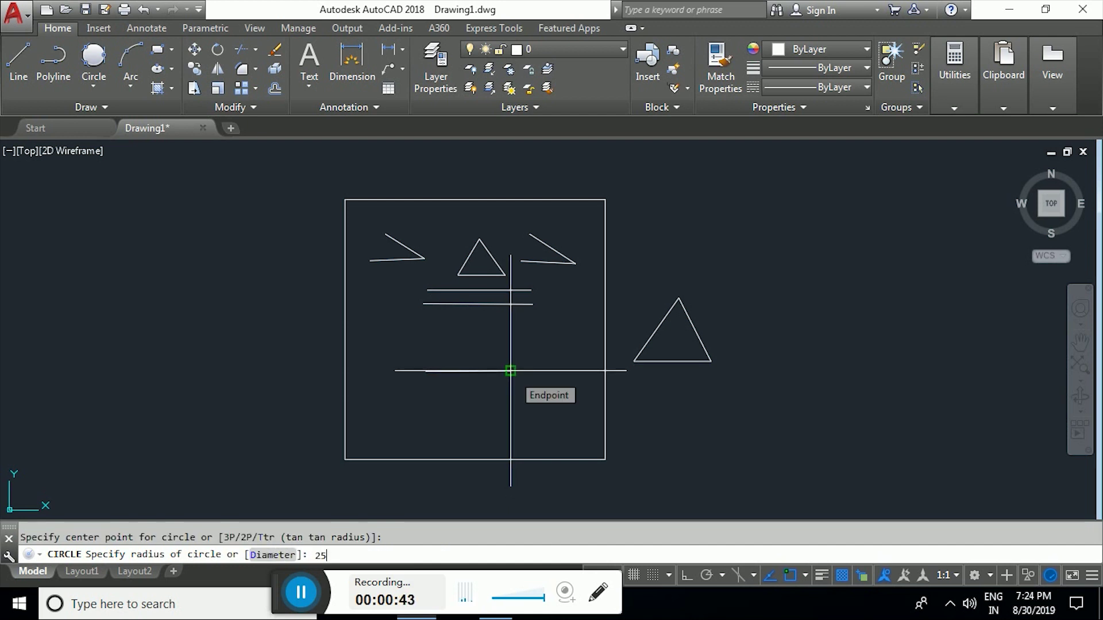
pyautogui.press('Return')
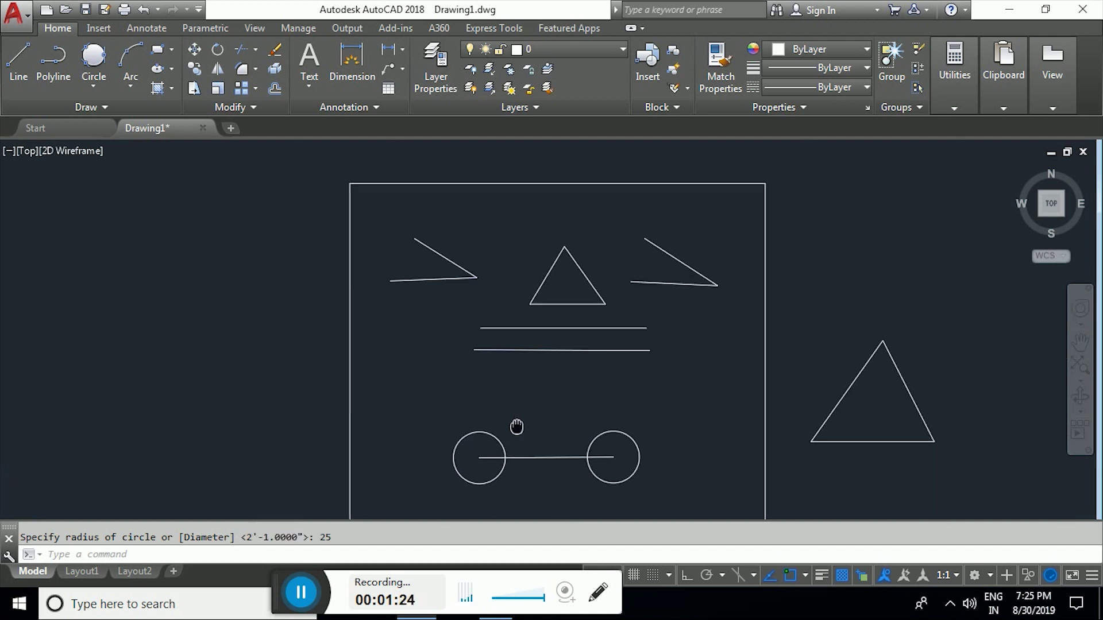
pyautogui.scroll(2, 604, 329)
# Step: Draw a 2P circle whose diameter spans from the lower line to the upper line
pyautogui.scroll(2, 543, 388)
pyautogui.press('Return')
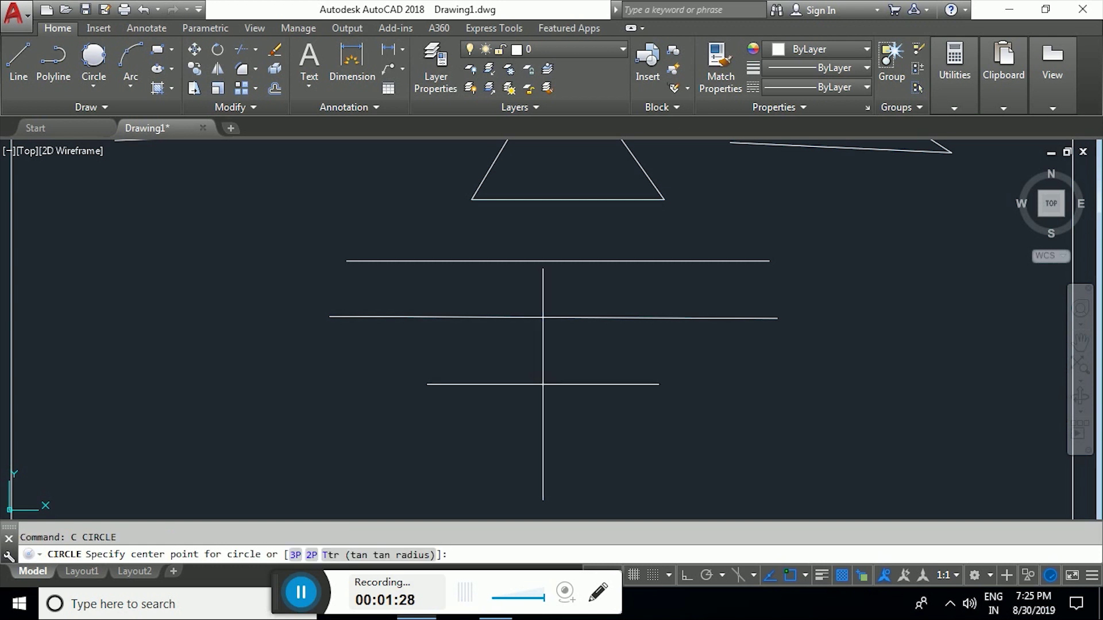
pyautogui.write('2p')
pyautogui.press('Return')
pyautogui.click(534, 317)
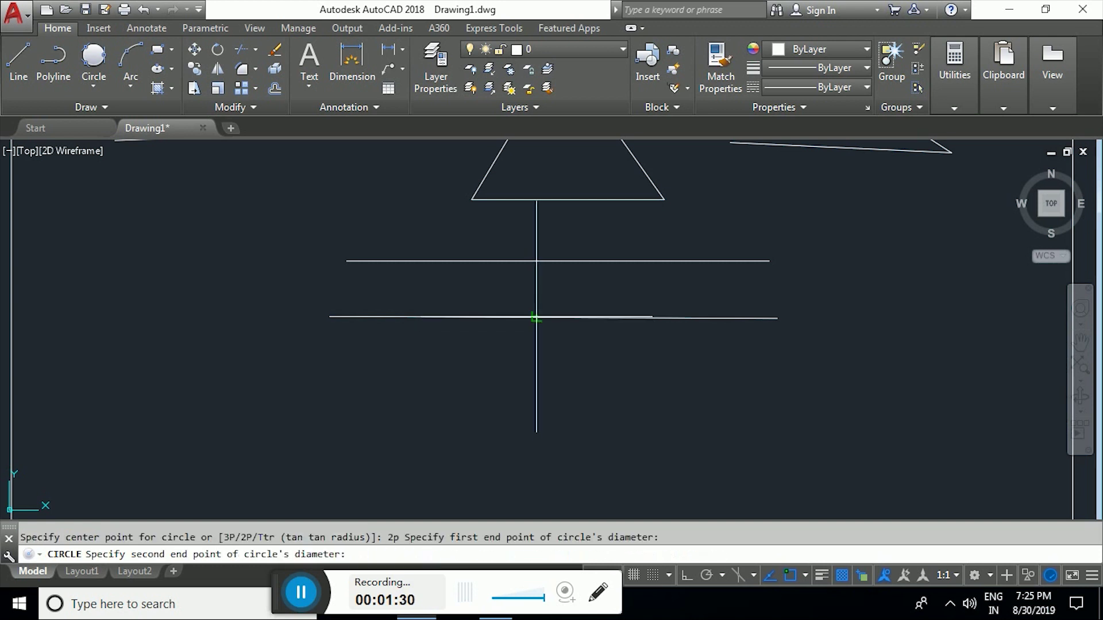
pyautogui.click(534, 261)
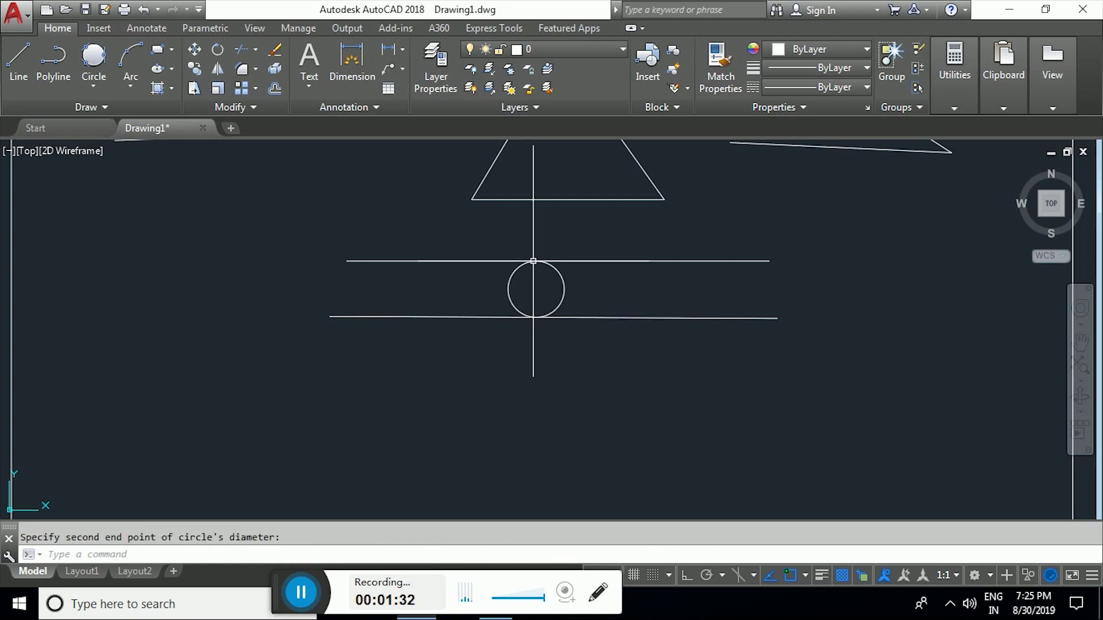
pyautogui.moveTo(542, 290); pyautogui.dragTo(459, 340, button='middle')
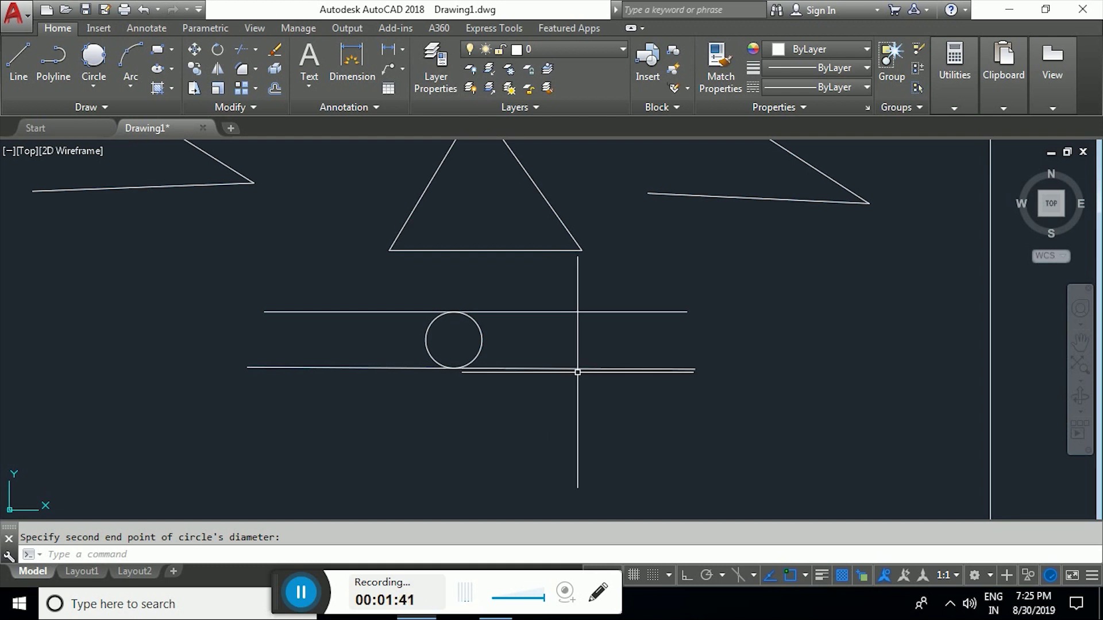
# Step: Add a radius-5 circle centred midway between the two lines using m2p
pyautogui.press('Escape')
pyautogui.write('c')
pyautogui.press('Return')
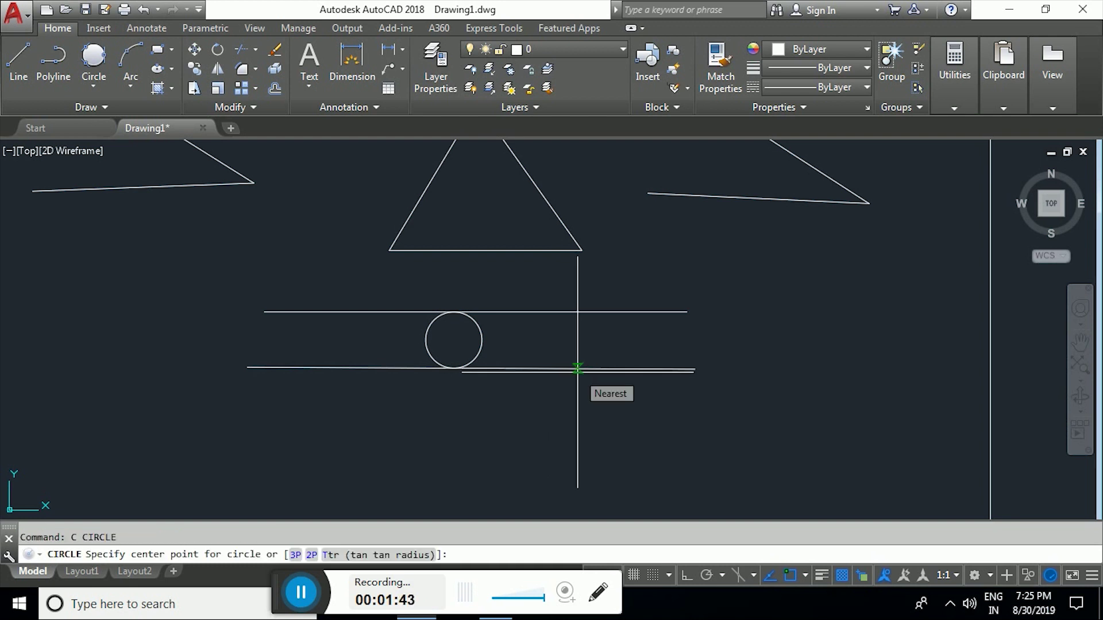
pyautogui.press('Return')
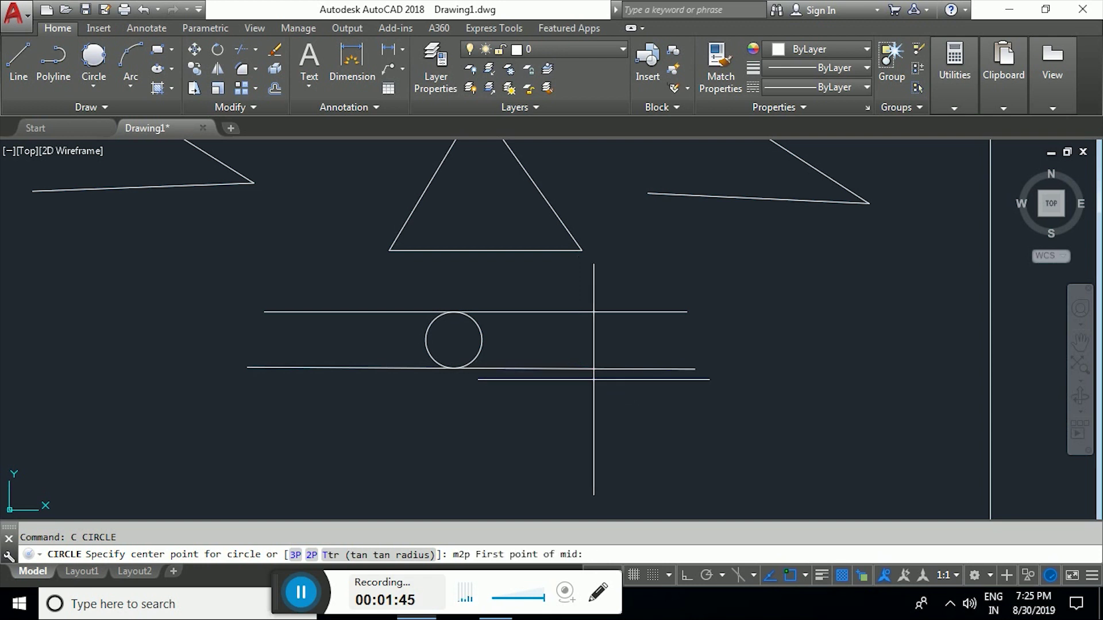
pyautogui.click(606, 369)
pyautogui.click(605, 312)
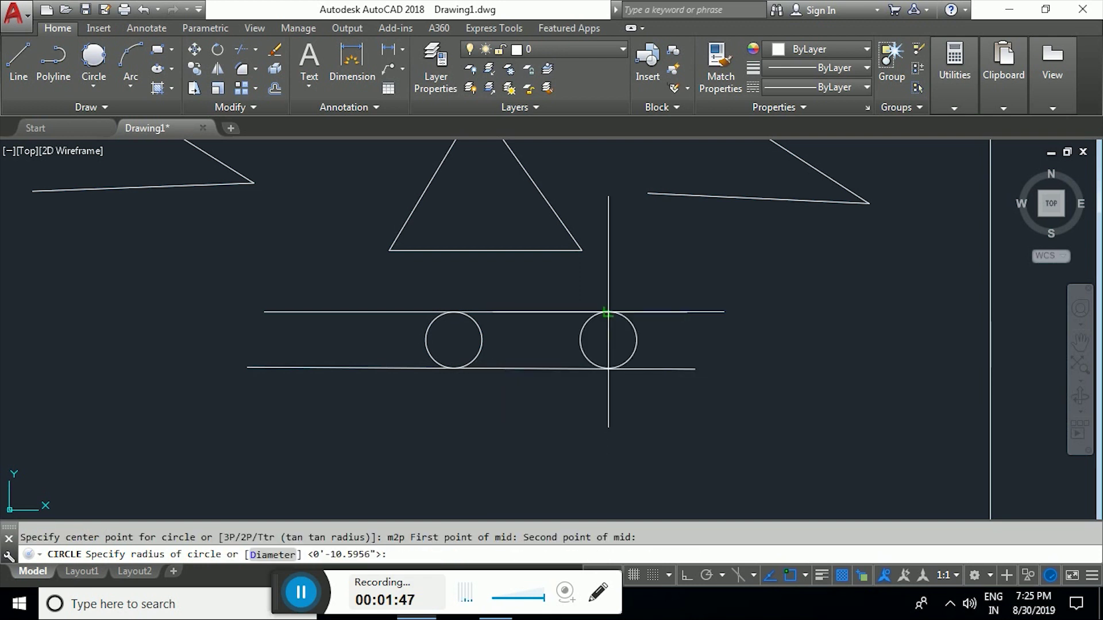
pyautogui.write('5')
pyautogui.press('Return')
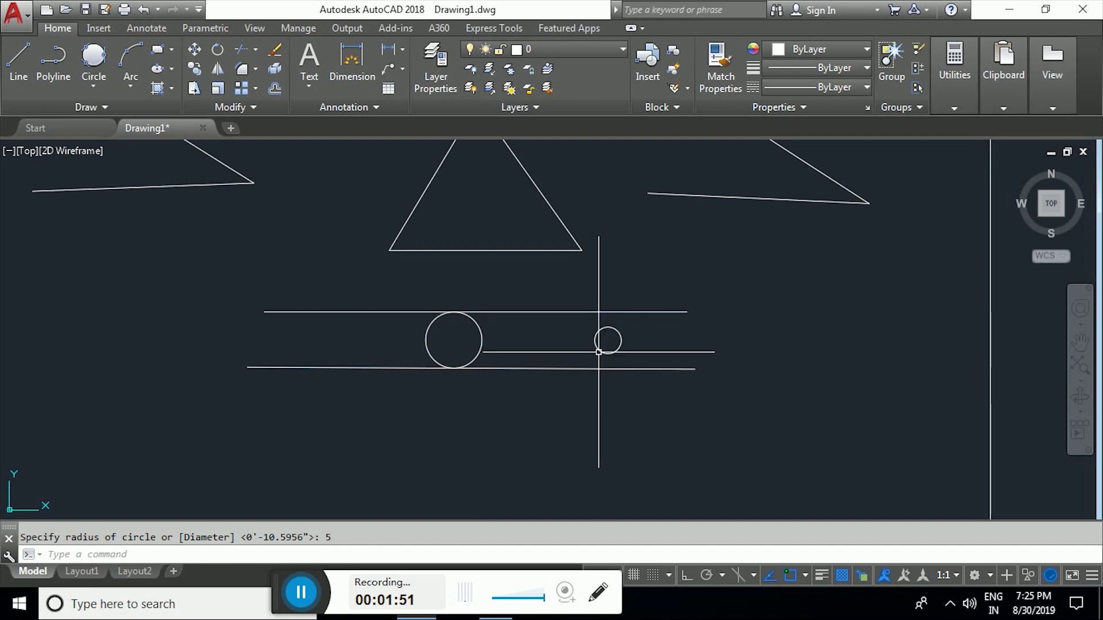
pyautogui.moveTo(484, 253); pyautogui.dragTo(469, 430, button='middle')
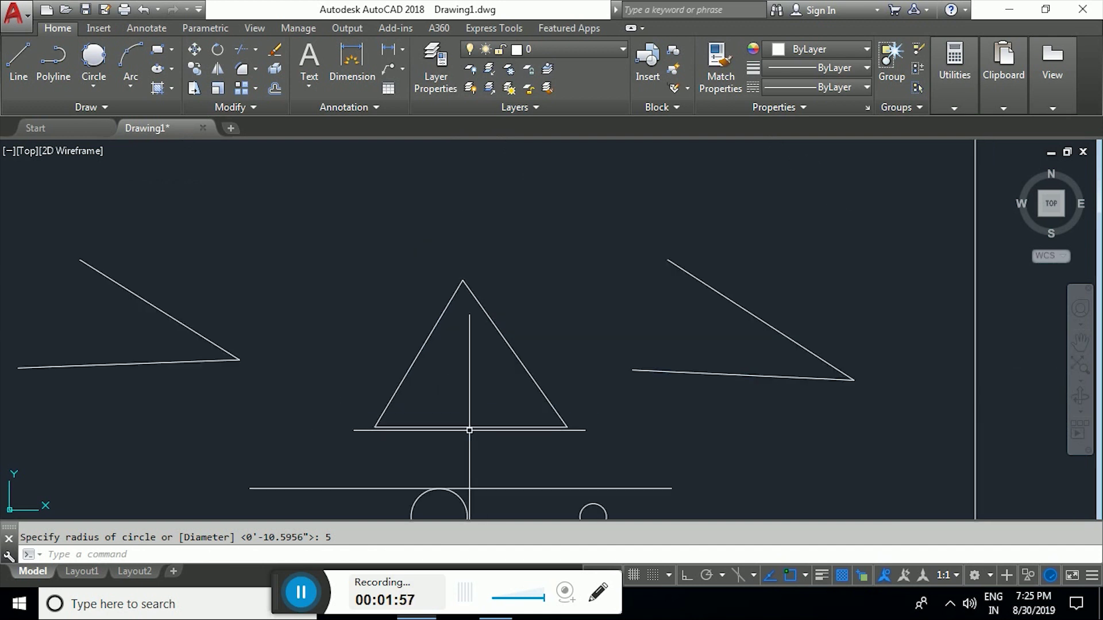
# Step: Draw a 3P circle through the middle triangle's base midpoint and both sides
pyautogui.write('c')
pyautogui.press('Return')
pyautogui.write('3p')
pyautogui.press('Return')
pyautogui.click(471, 428)
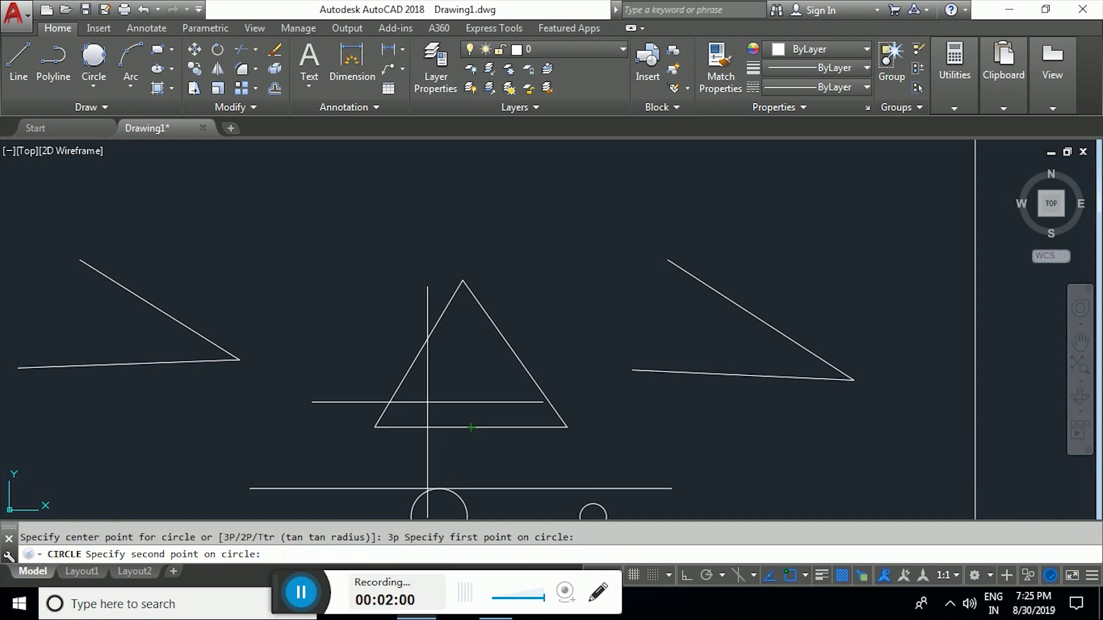
pyautogui.click(412, 365)
pyautogui.click(515, 354)
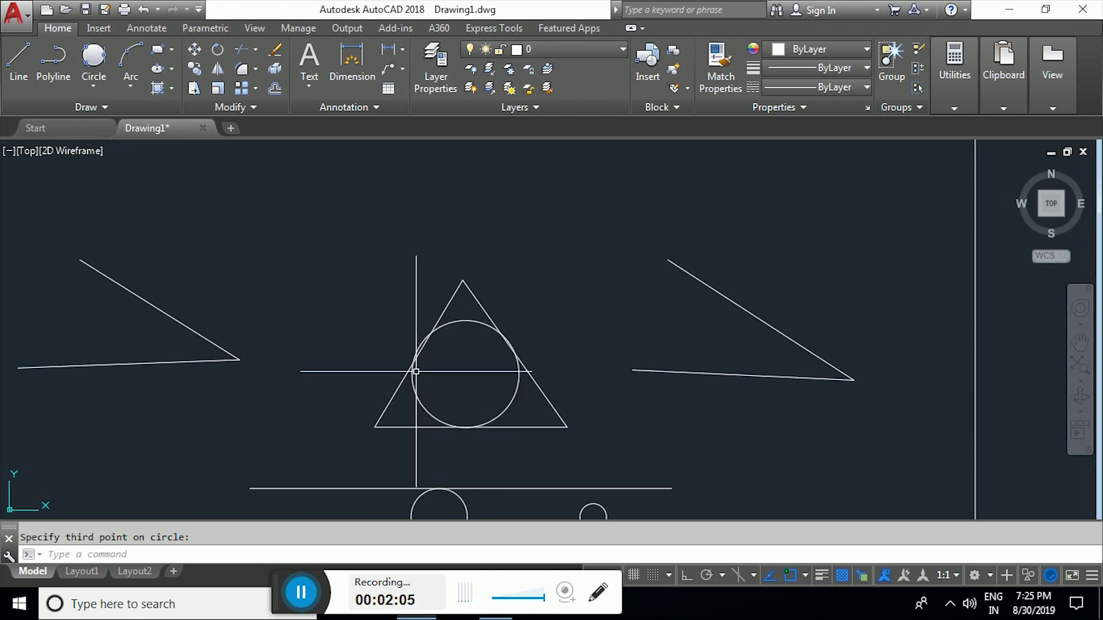
pyautogui.scroll(2, 413, 359)
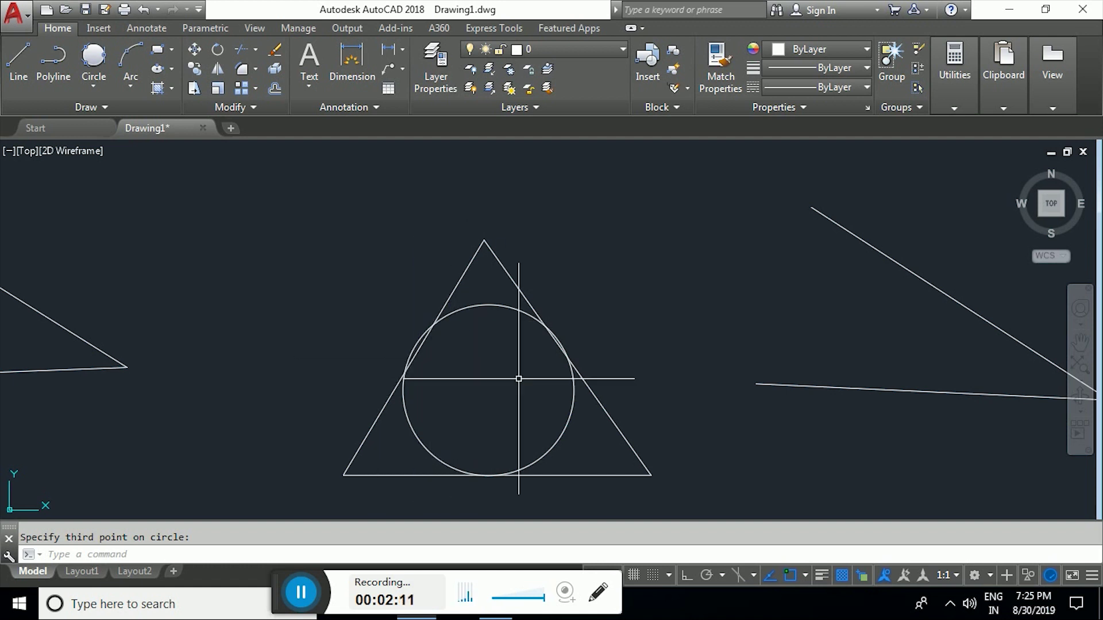
pyautogui.scroll(-5, 510, 383)
pyautogui.moveTo(708, 400); pyautogui.dragTo(437, 412, button='middle')
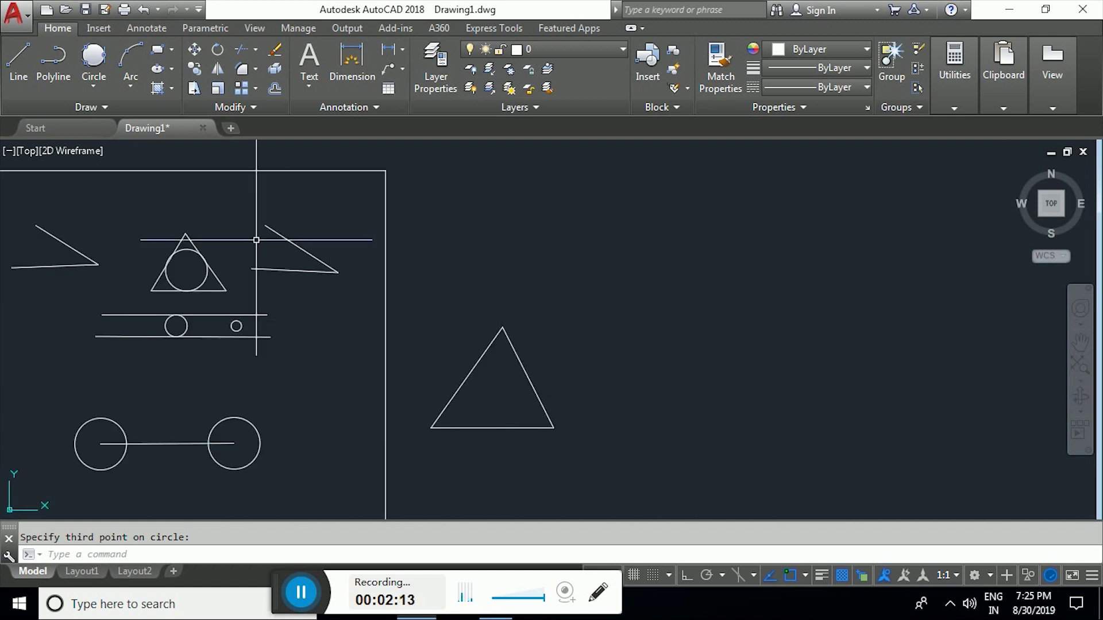
# Step: Inscribe a Tan, Tan, Tan circle touching all three sides of the outer triangle
pyautogui.click(93, 87)
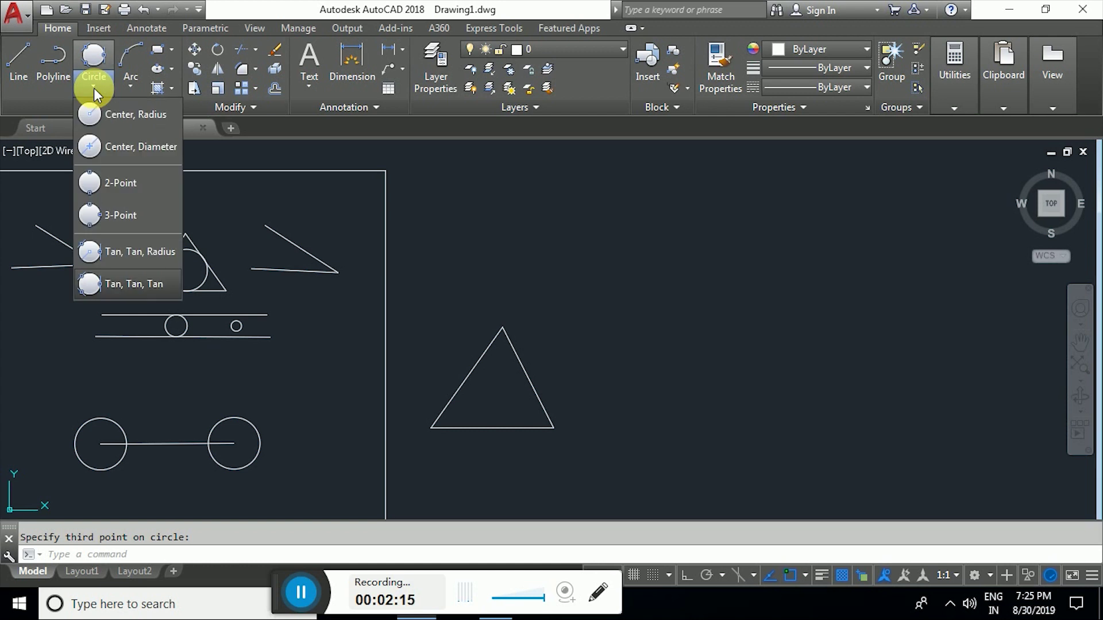
pyautogui.click(120, 286)
pyautogui.scroll(4, 402, 383)
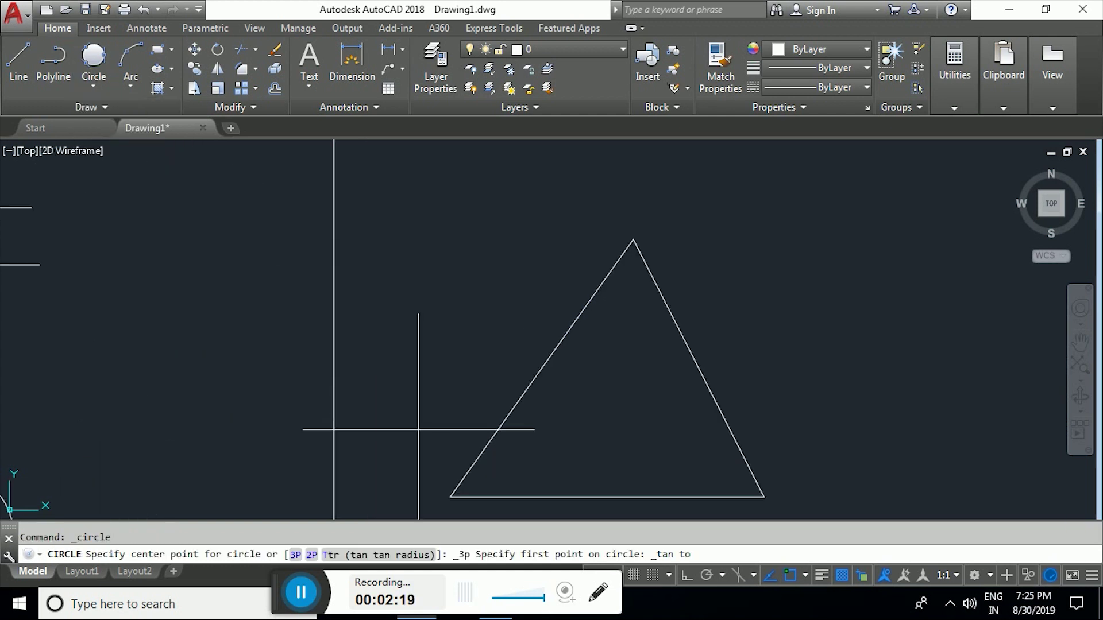
pyautogui.click(619, 498)
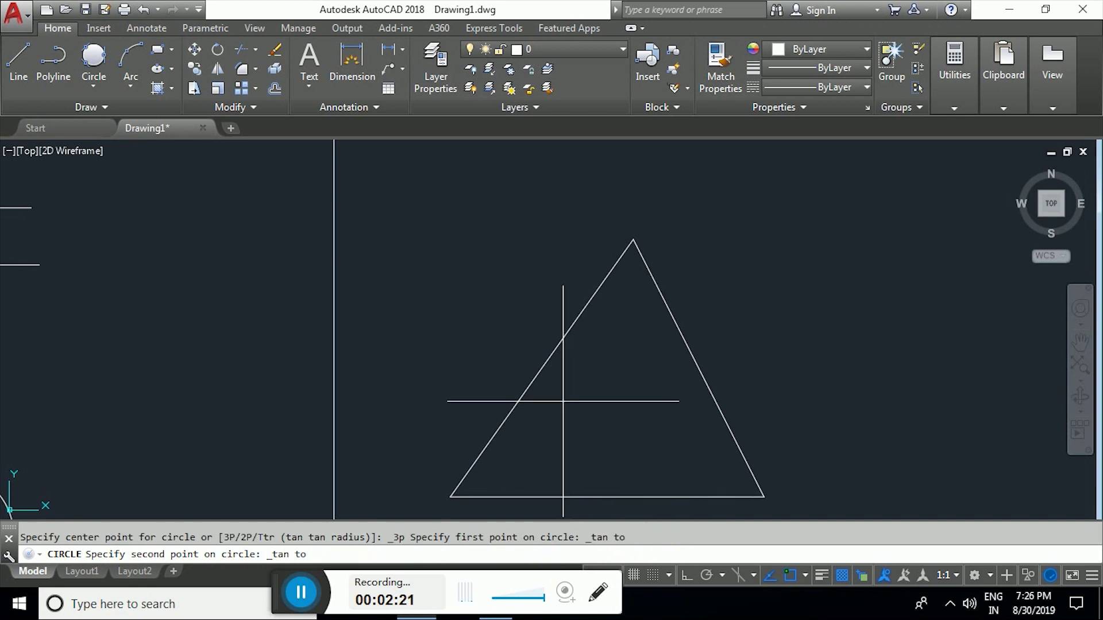
pyautogui.click(532, 379)
pyautogui.click(705, 378)
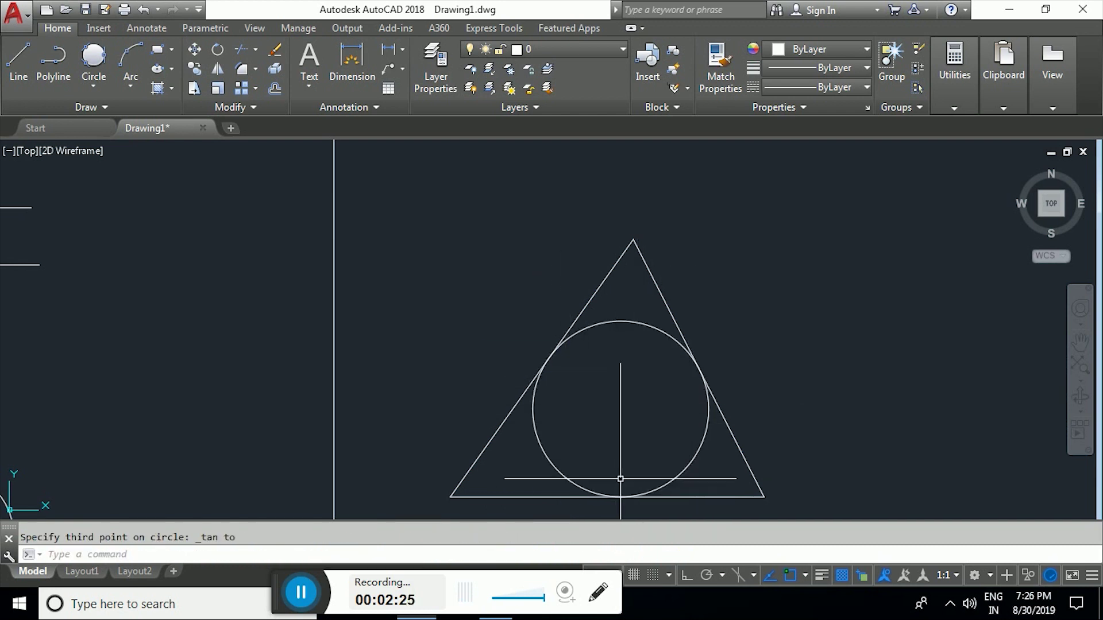
pyautogui.scroll(-4, 569, 364)
pyautogui.moveTo(570, 364); pyautogui.dragTo(648, 369, button='middle')
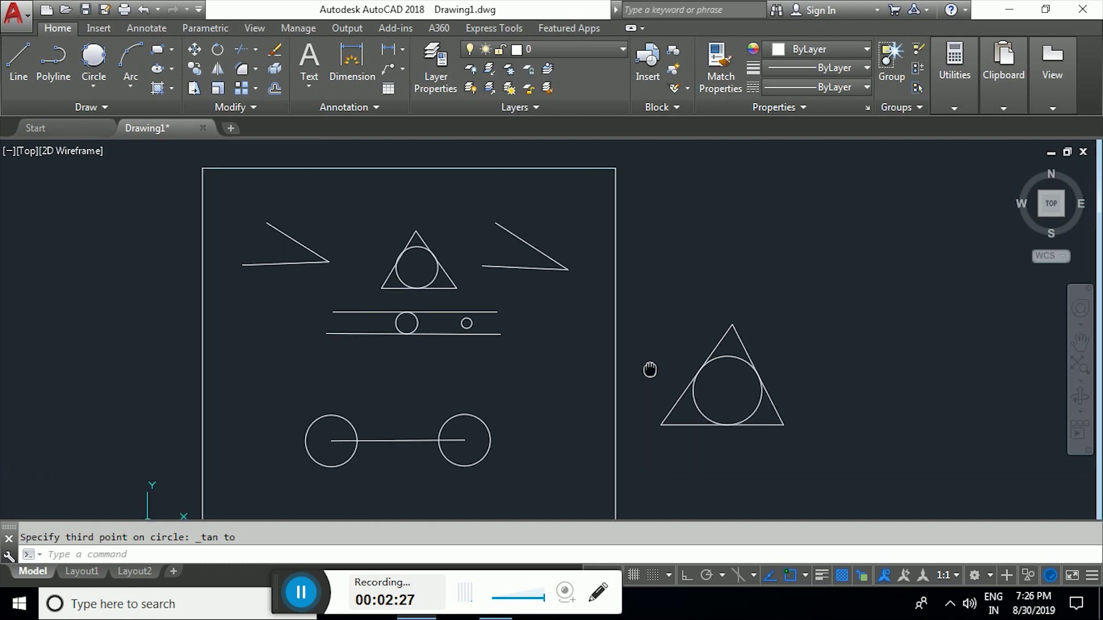
# Step: Draw a radius-10 Ttr circle tangent to the right wedge's bottom and slanted lines
pyautogui.moveTo(506, 328); pyautogui.dragTo(532, 370, button='middle')
pyautogui.scroll(2, 587, 336)
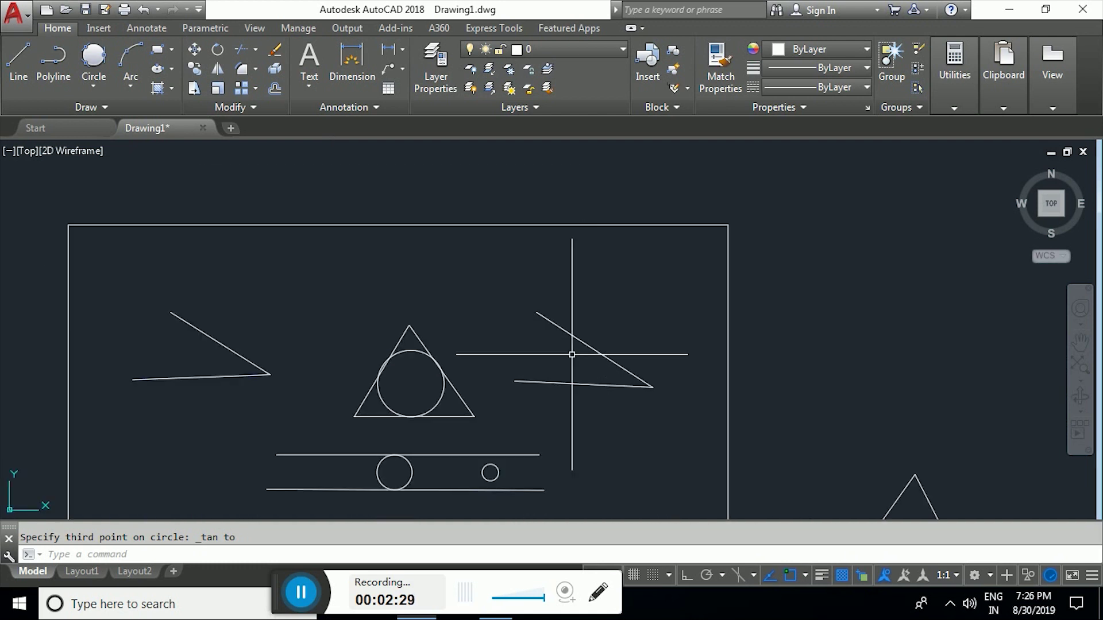
pyautogui.write('c')
pyautogui.press('Return')
pyautogui.press('Return')
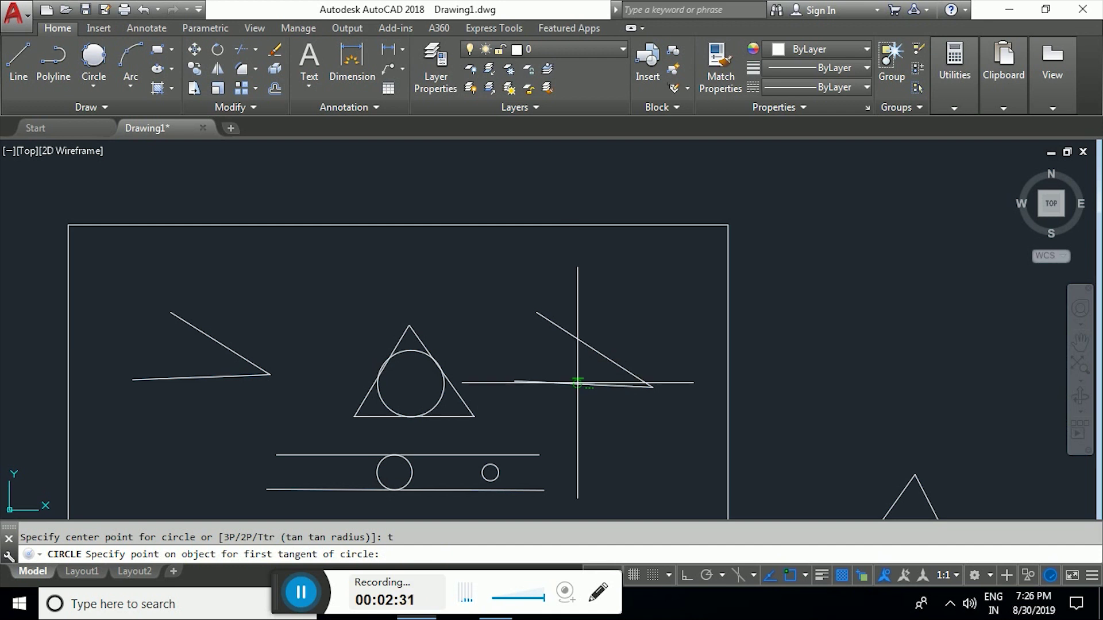
pyautogui.click(581, 382)
pyautogui.click(588, 349)
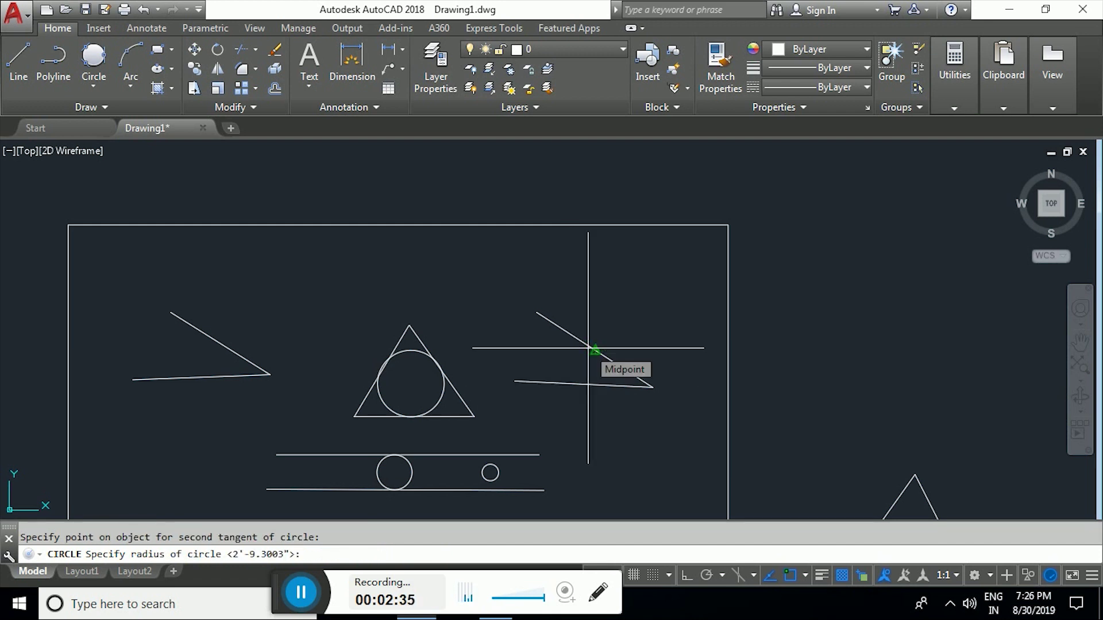
pyautogui.write('10')
pyautogui.press('Return')
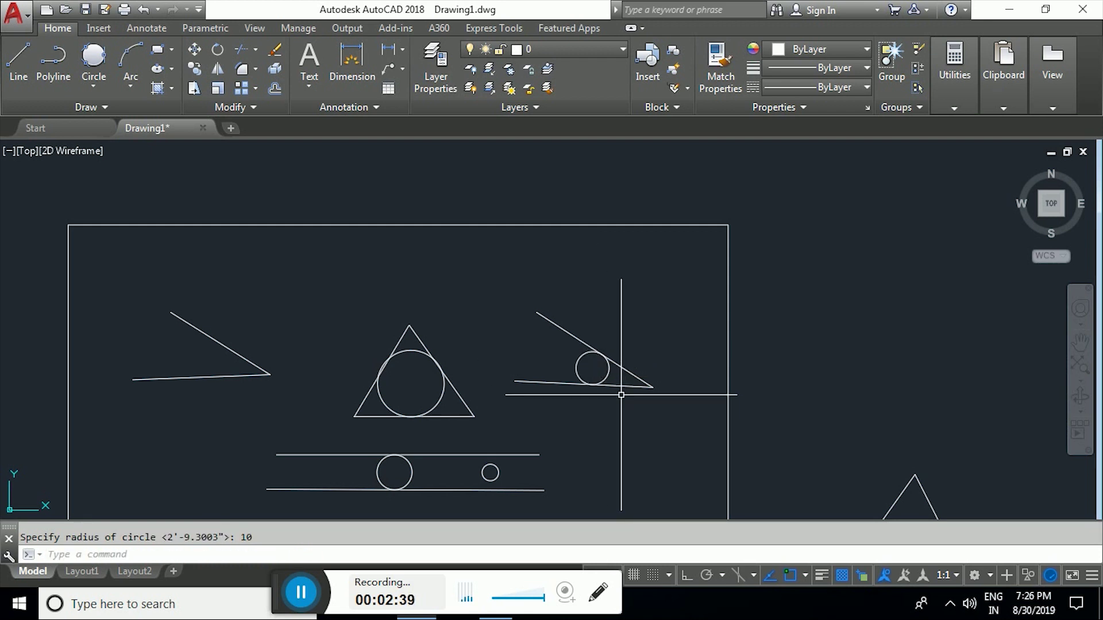
pyautogui.write('c')
# Step: Draw a radius-35 Ttr circle tangent to the left wedge's bottom and slanted lines
pyautogui.press('Return')
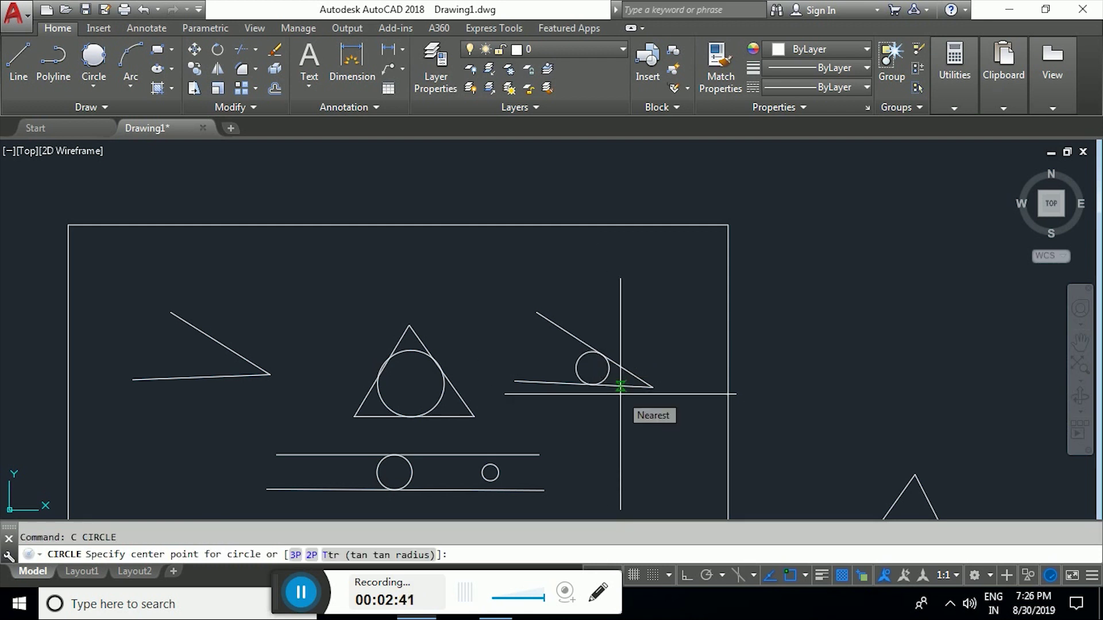
pyautogui.write('t')
pyautogui.press('Return')
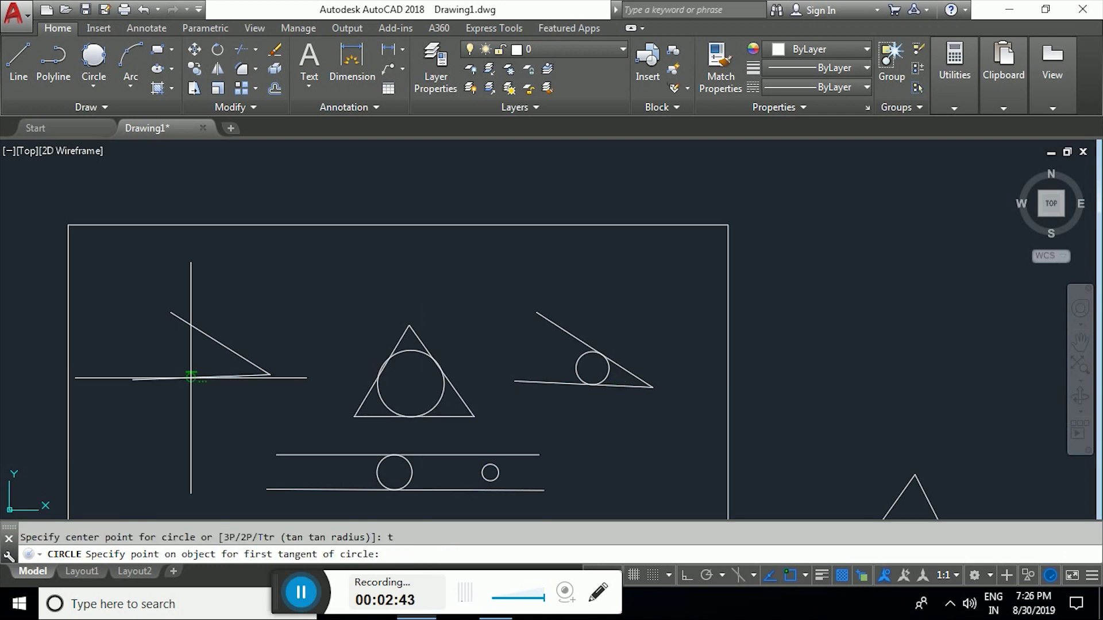
pyautogui.click(185, 377)
pyautogui.click(220, 343)
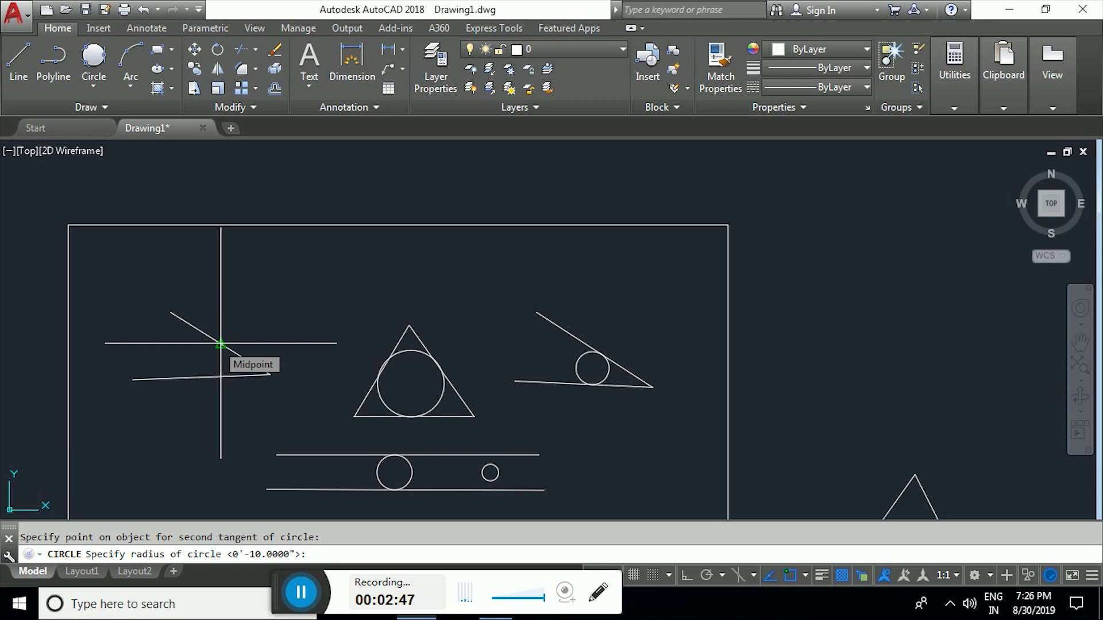
pyautogui.write('35')
pyautogui.press('Return')
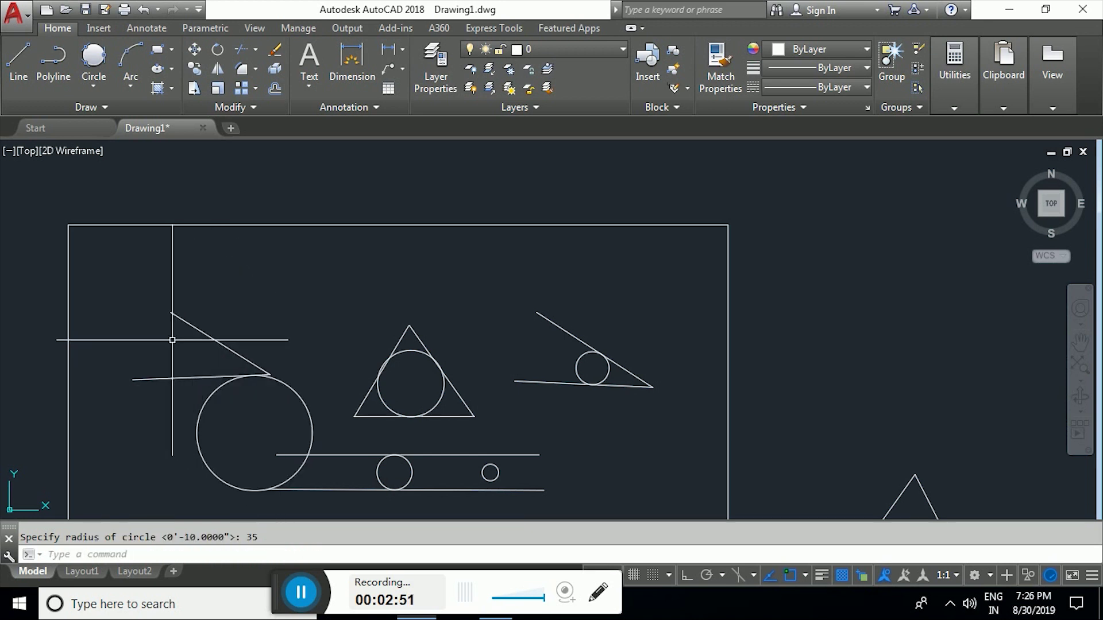
pyautogui.scroll(-2, 270, 411)
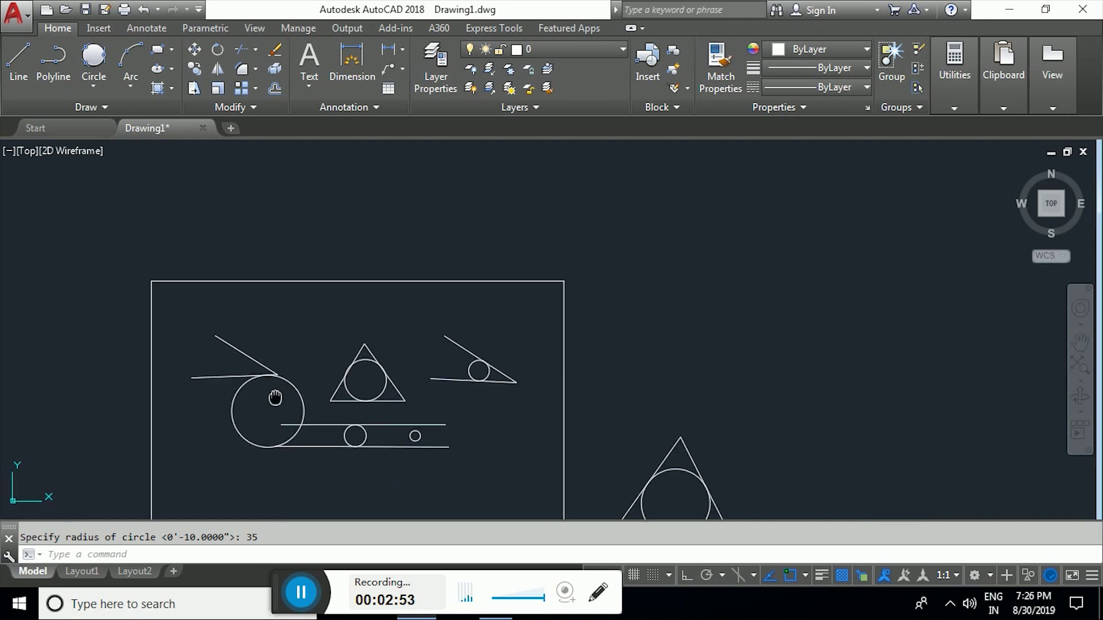
pyautogui.moveTo(270, 412); pyautogui.dragTo(295, 331, button='middle')
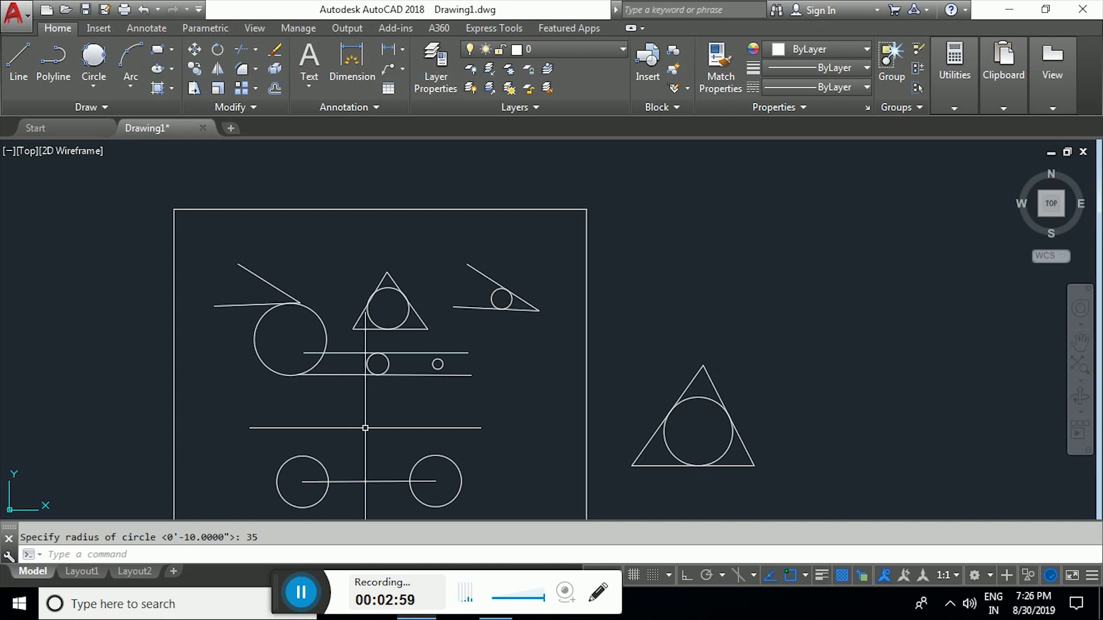
pyautogui.moveTo(582, 213); pyautogui.dragTo(385, 393, button='middle')
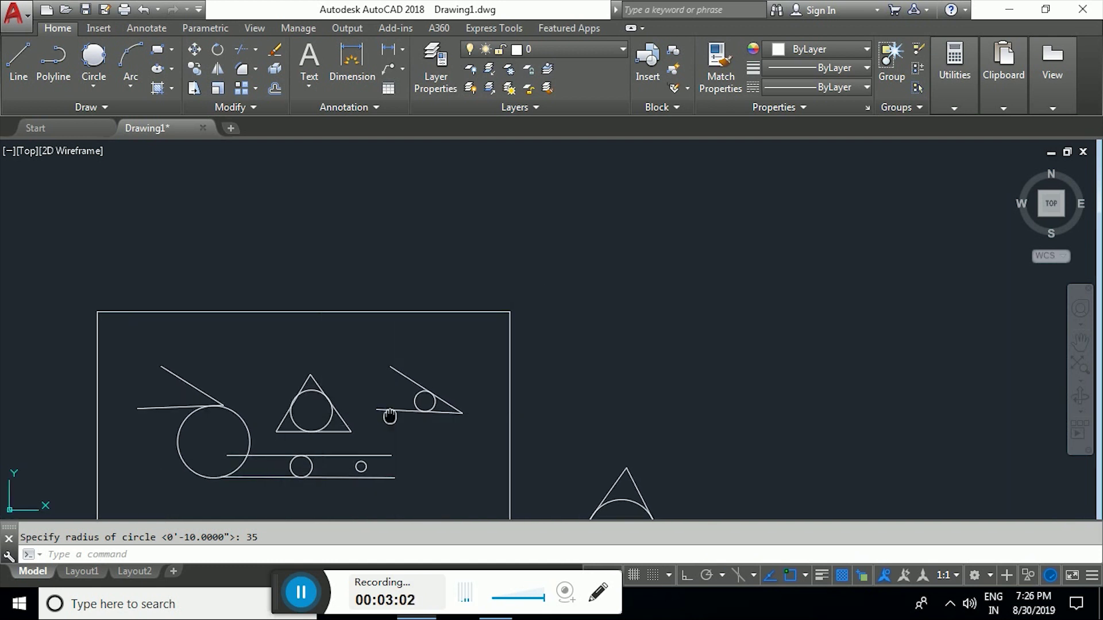
pyautogui.scroll(2, 384, 393)
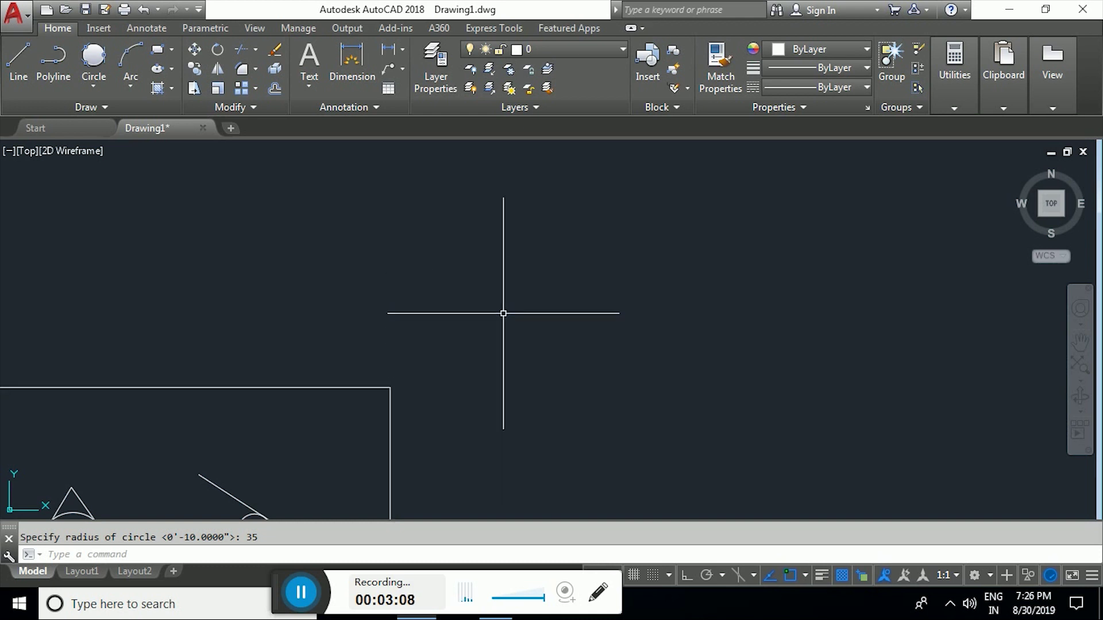
pyautogui.write('c')
pyautogui.press('Return')
pyautogui.write('f')
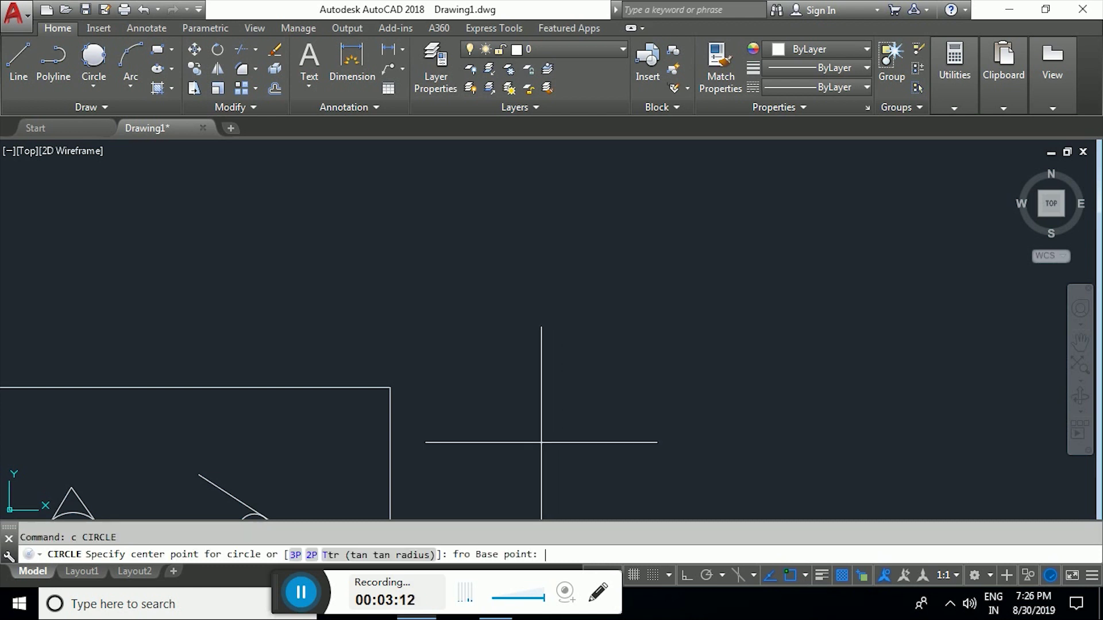
pyautogui.click(391, 388)
pyautogui.write('@20,20')
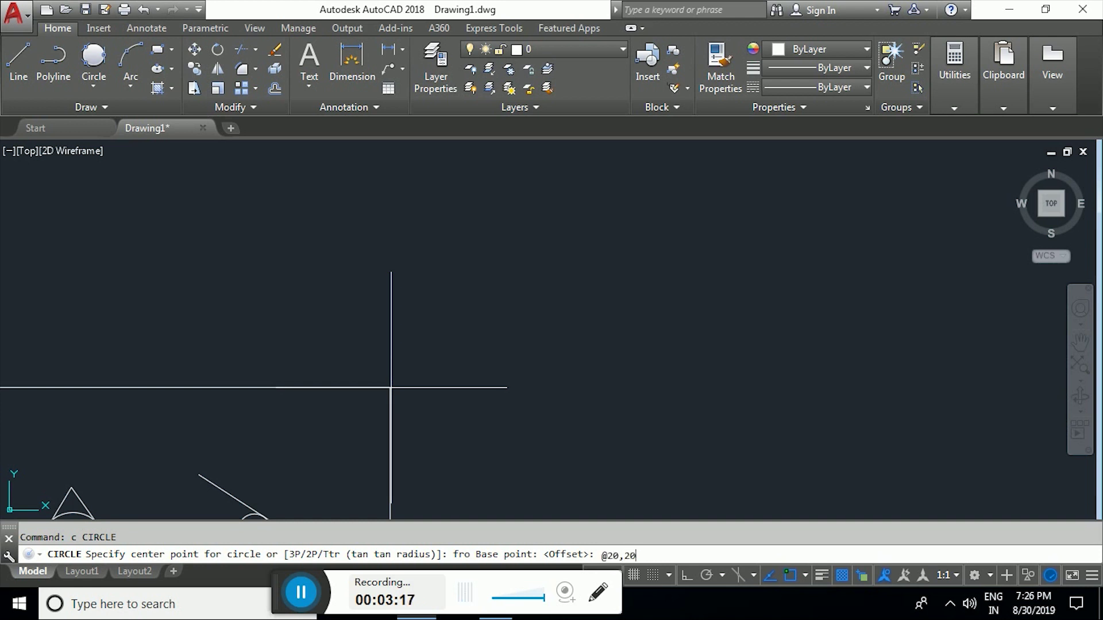
pyautogui.press('Return')
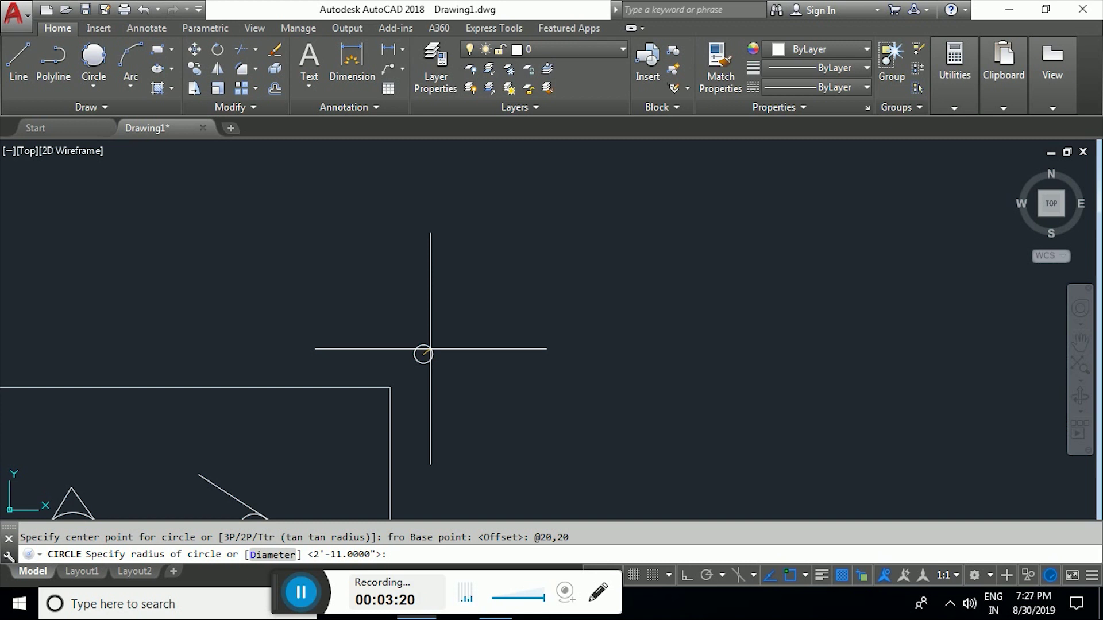
pyautogui.write('5')
pyautogui.press('Return')
pyautogui.scroll(5, 402, 408)
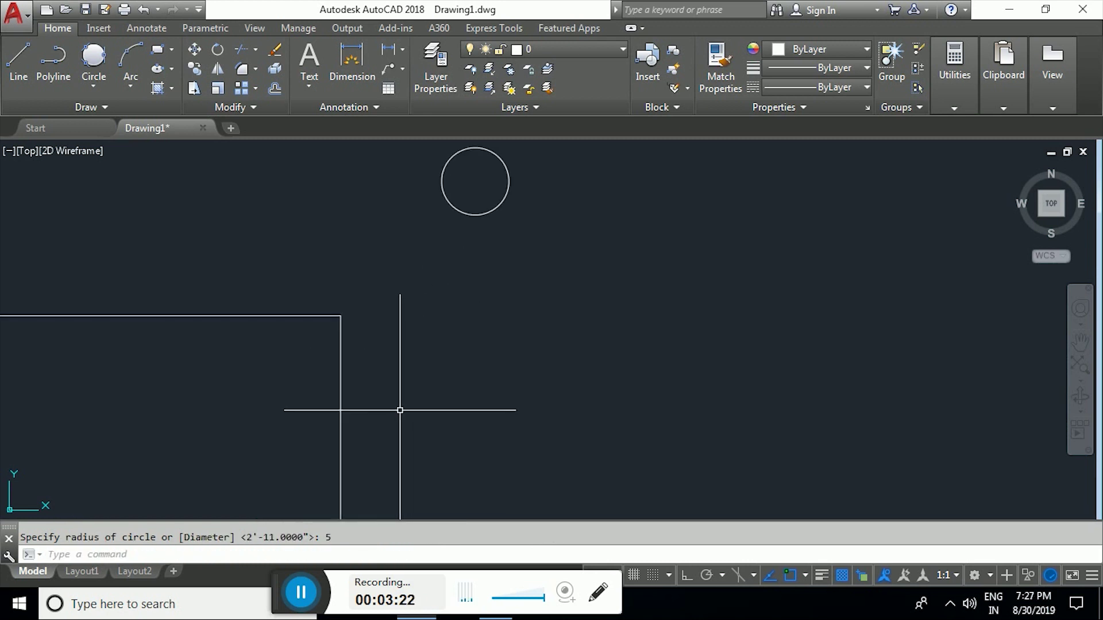
pyautogui.moveTo(465, 206); pyautogui.dragTo(486, 358, button='middle')
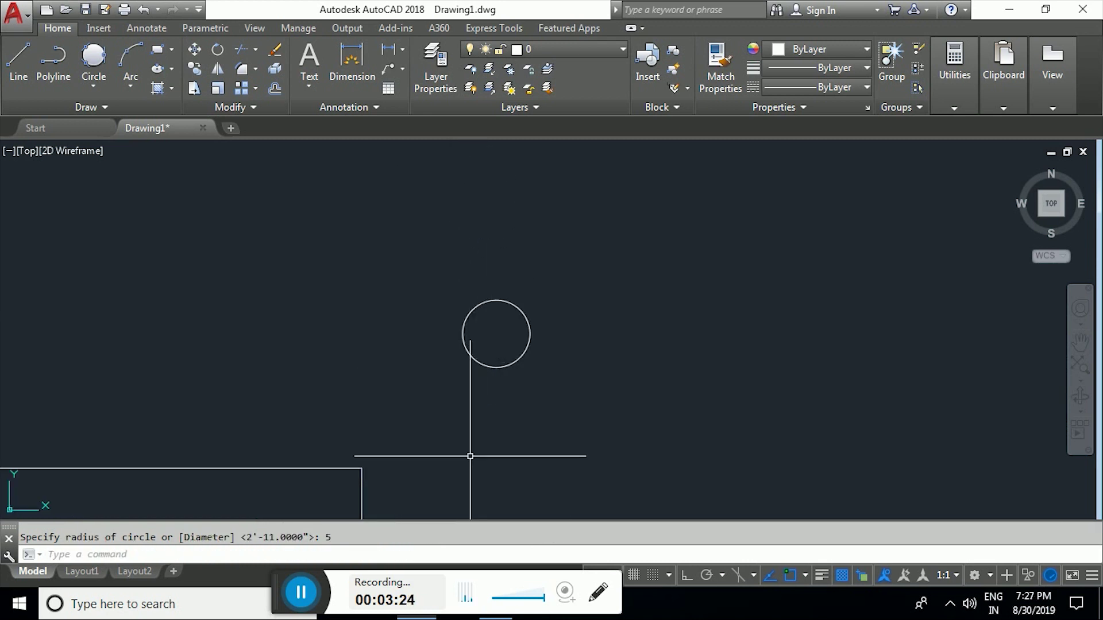
pyautogui.write('c')
pyautogui.press('Return')
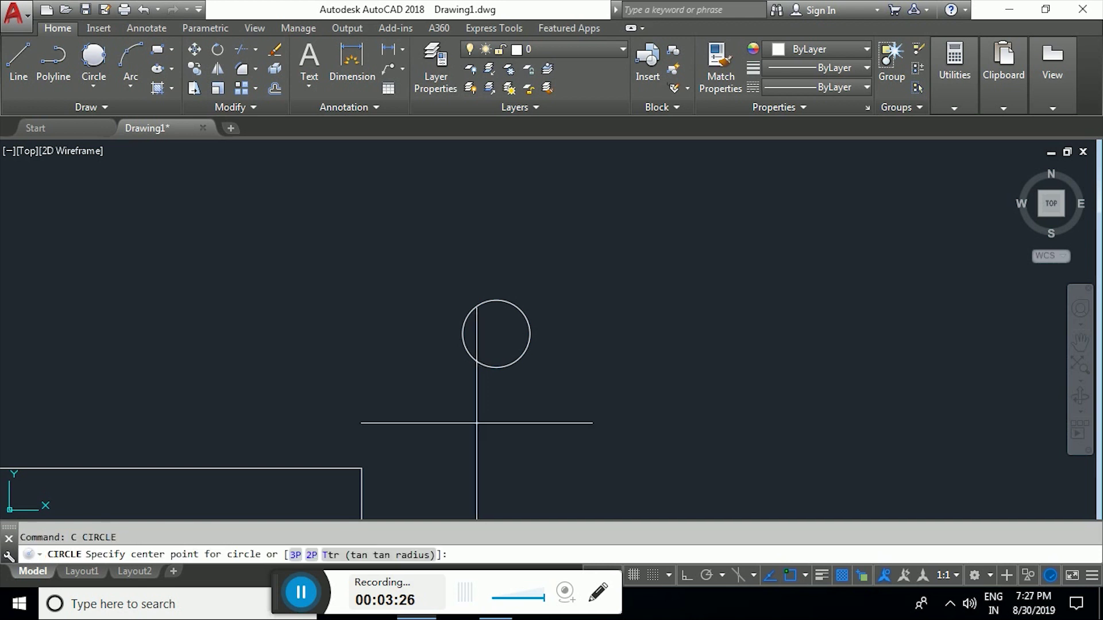
pyautogui.write('fro')
pyautogui.press('Return')
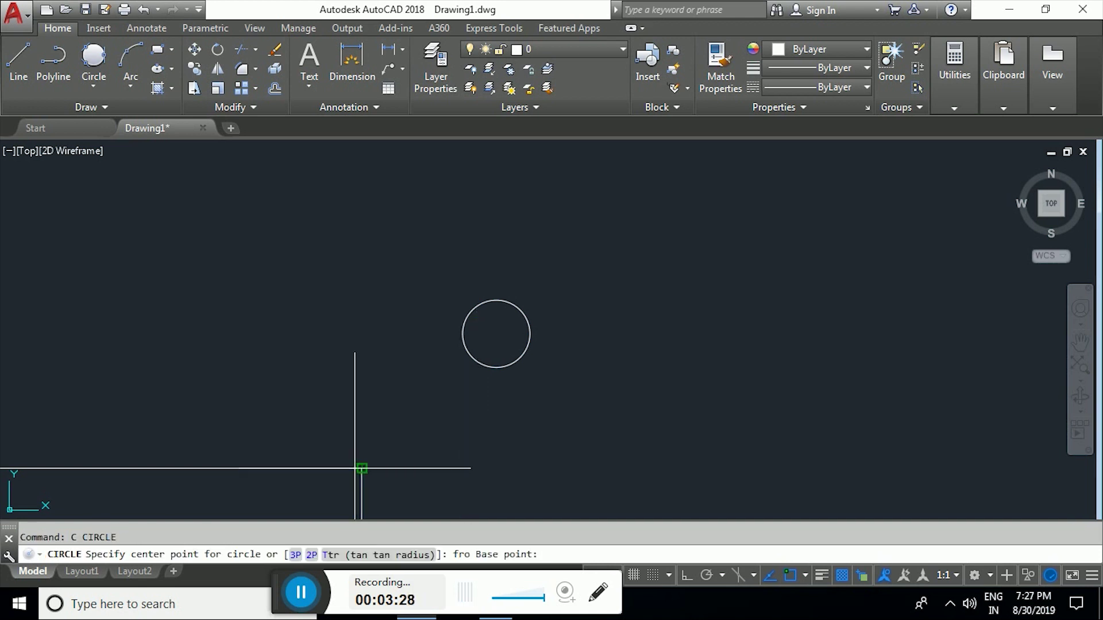
pyautogui.click(363, 469)
pyautogui.write('@20,20')
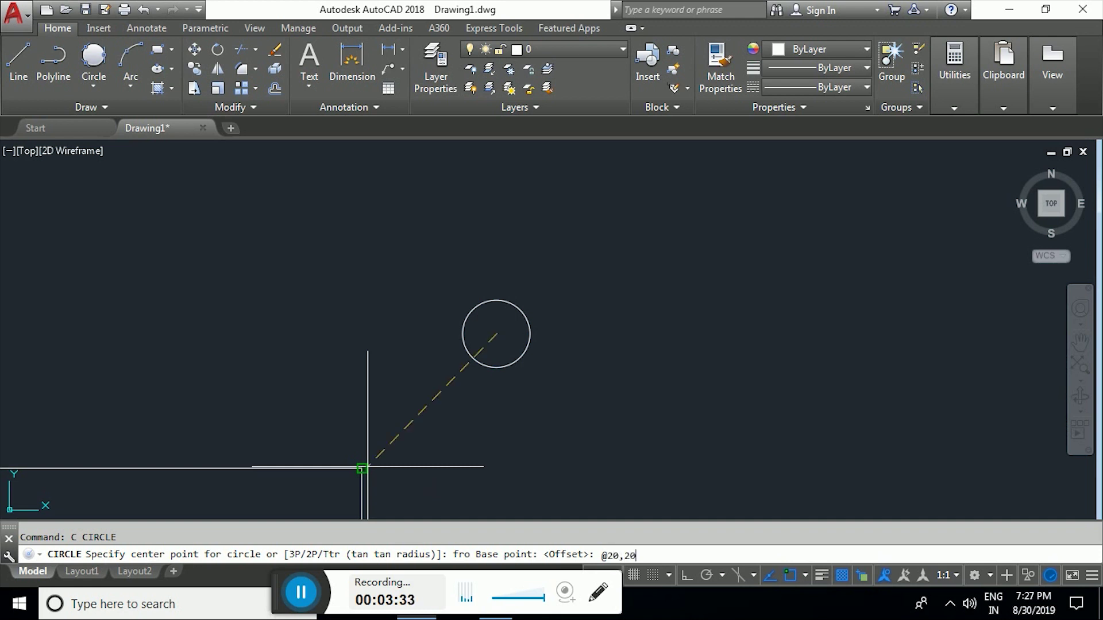
pyautogui.press('Return')
pyautogui.write('10')
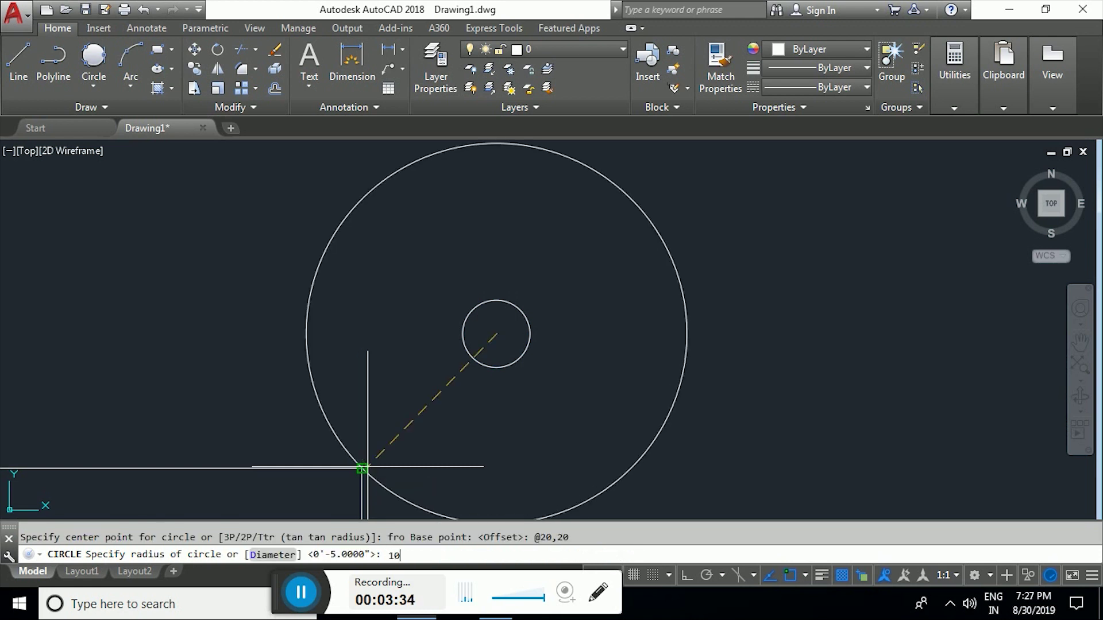
pyautogui.press('Return')
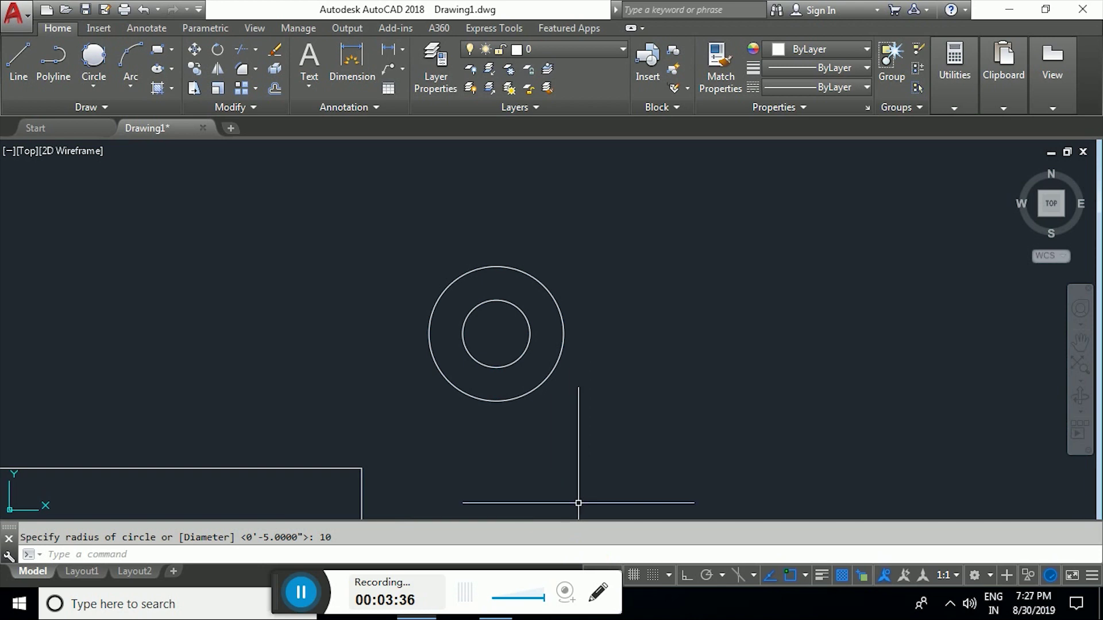